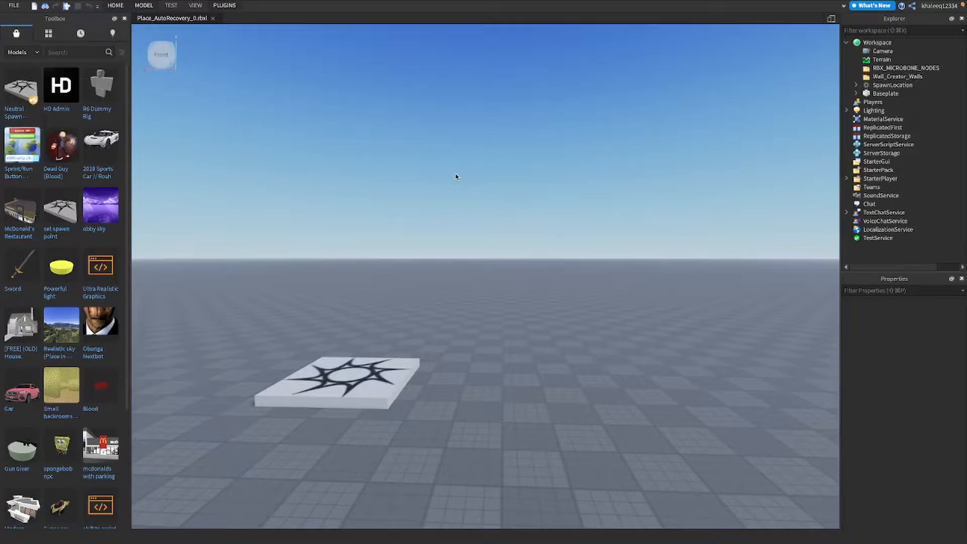
Insert an R6 Block Rig dummy with the Rig Builder and place it on the baseplate.
mouse_move(348, 118)
right_mouse_down()
mouse_move(338, 117)
mouse_move(348, 119)
right_mouse_up()
right_click_drag(480, 260, 480, 260)
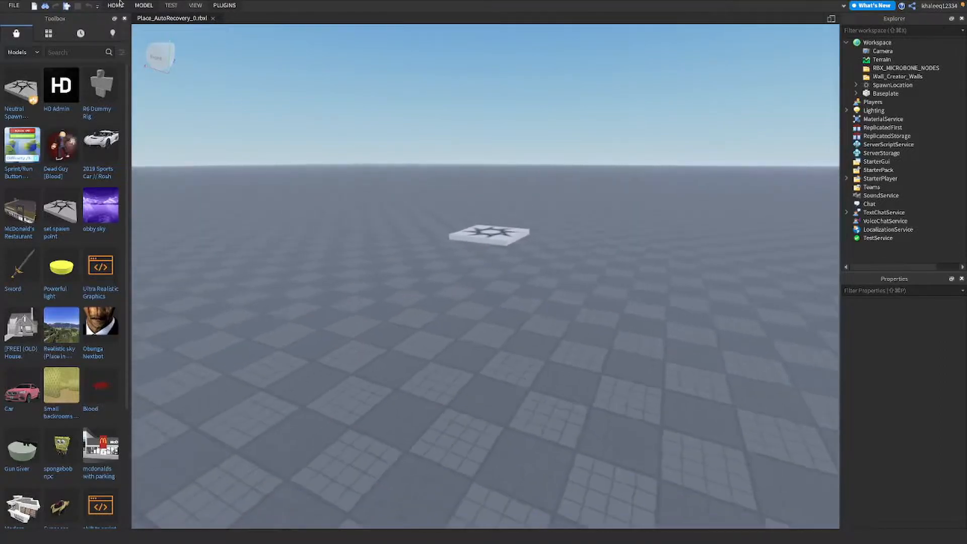
left_click(224, 6)
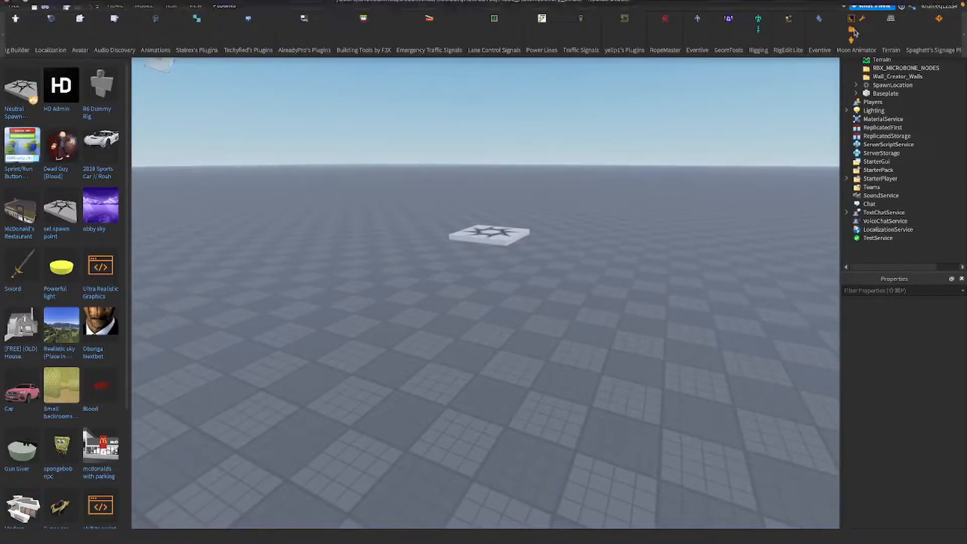
left_click(18, 20)
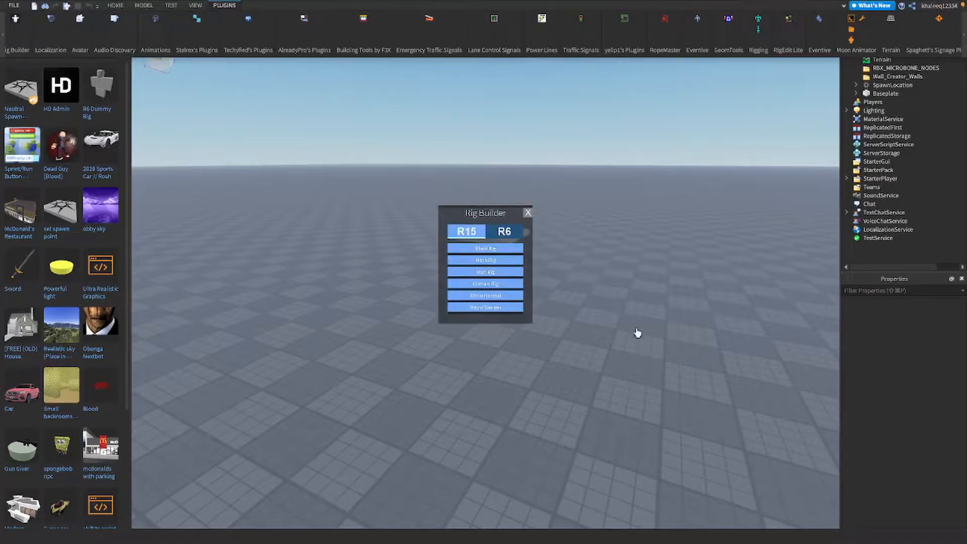
left_click(504, 233)
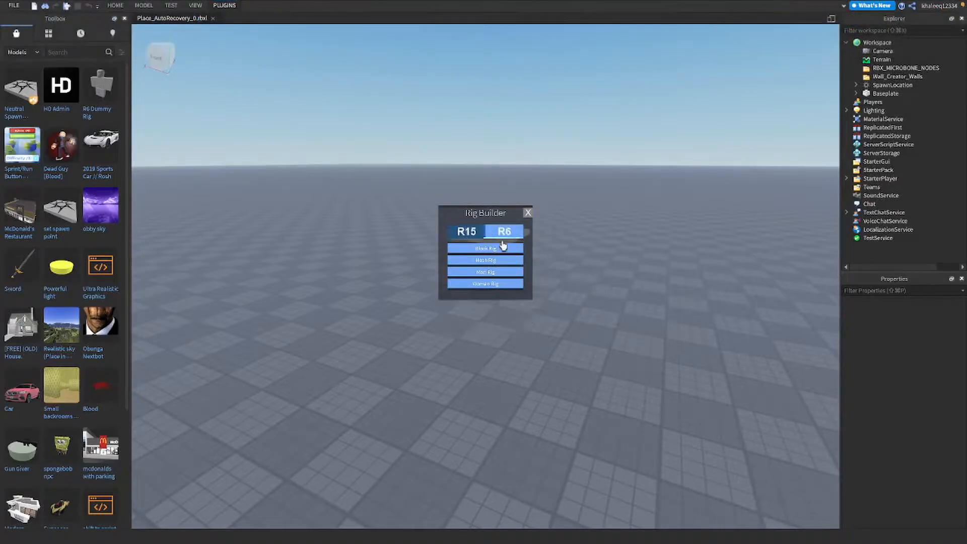
left_click(511, 249)
left_click_drag(489, 302, 465, 326)
right_click_drag(509, 288, 507, 289)
key("w")
key("s")
key("a")
key("d")
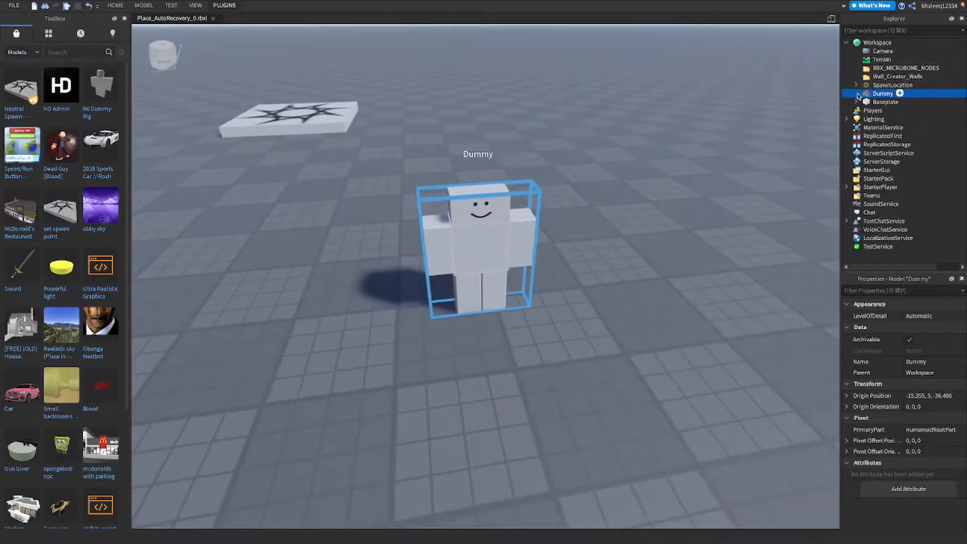
Add a Mesh object to the dummy's Head part and check the rounded head up close.
left_click(856, 93)
left_click(889, 112)
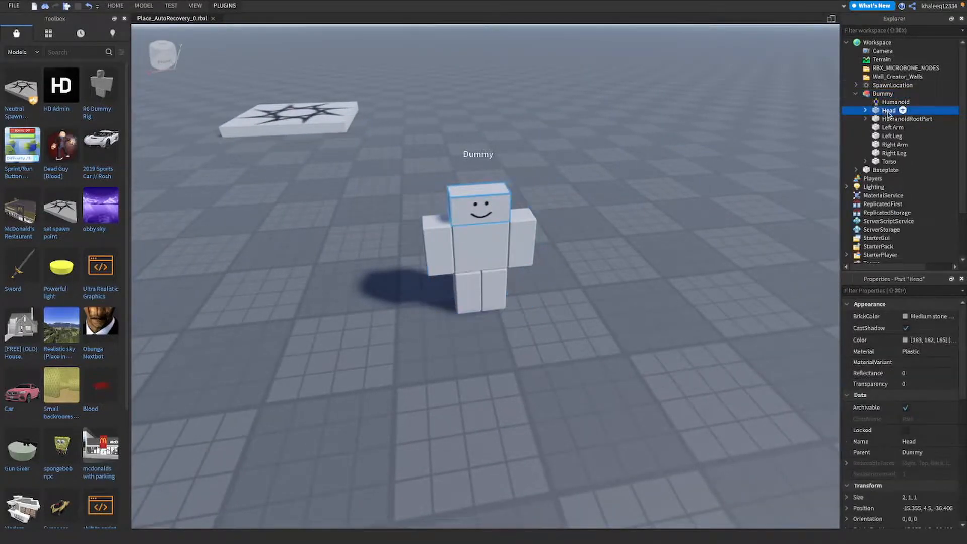
left_click(902, 110)
left_click(874, 232)
left_click(644, 249)
right_click_drag(591, 110, 591, 110)
scroll(592, 110, "up", 5)
scroll(591, 109, "down", 5)
scroll(529, 218, "up", 3)
scroll(529, 218, "up", 2)
scroll(532, 155, "down", 5)
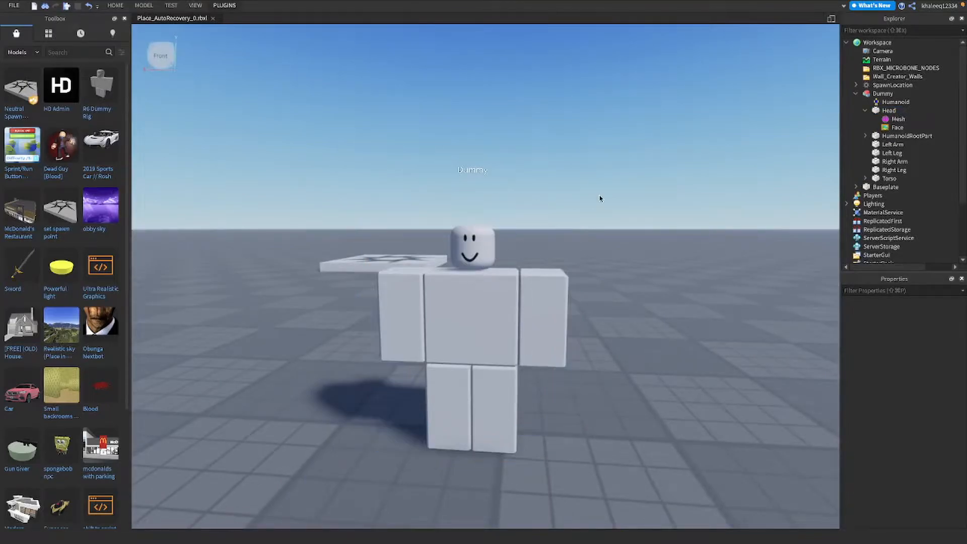
right_click_drag(600, 199, 601, 198)
scroll(600, 198, "down", 5)
scroll(597, 199, "up", 6)
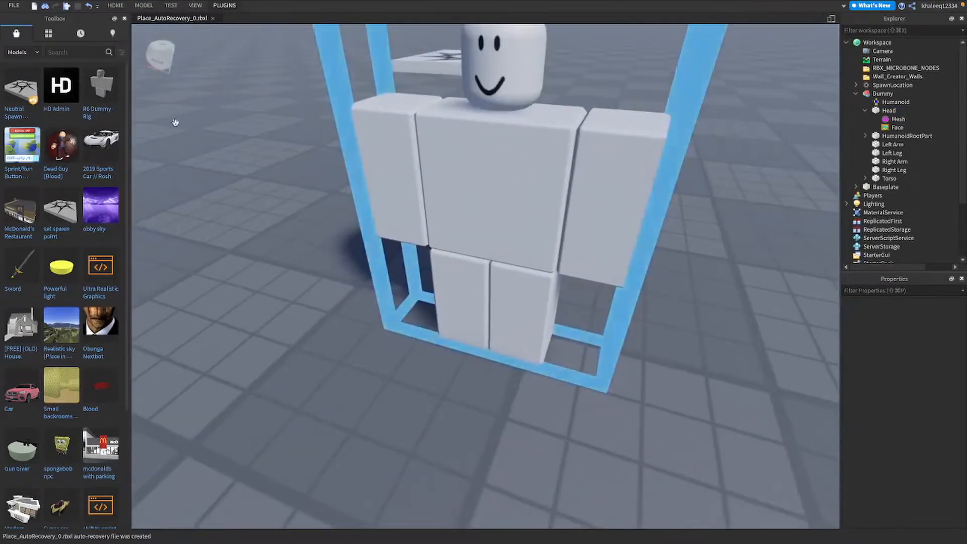
Insert the R6 Dummy Rig model from the Toolbox and delete the Rig Builder dummy.
left_click(100, 87)
right_click_drag(520, 121, 522, 130)
left_click_drag(518, 282, 372, 267)
left_click(541, 332)
key("Delete")
right_click_drag(569, 245, 443, 228)
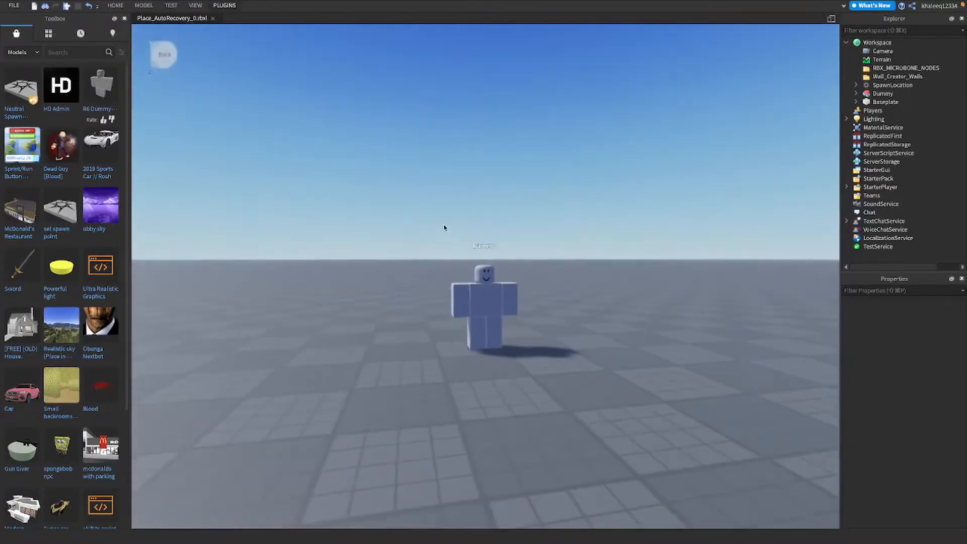
Open the Animation Editor for the dummy and create an animation named TEST.
left_click(224, 6)
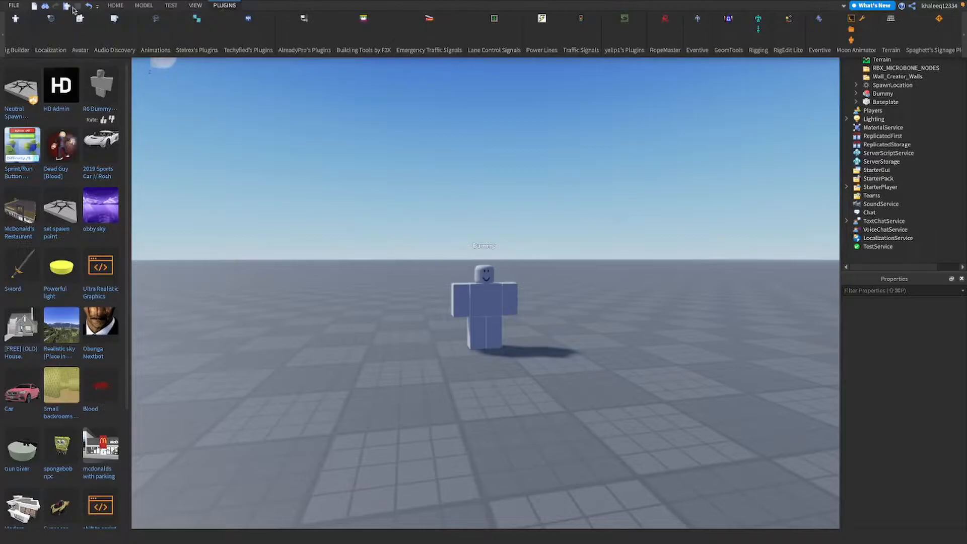
left_click(155, 20)
scroll(520, 177, "up", 2)
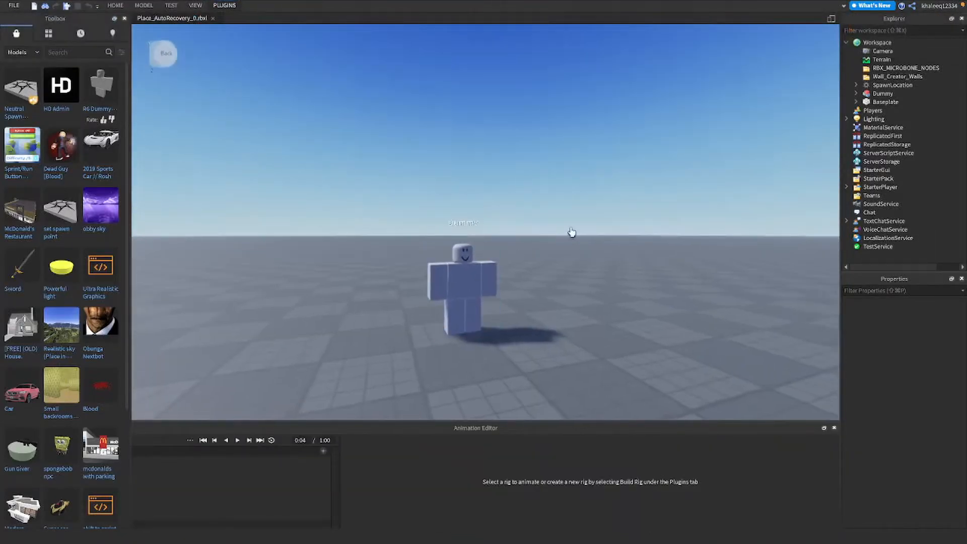
right_click_drag(566, 232, 572, 233)
left_click_drag(482, 412, 508, 390)
left_click(565, 197)
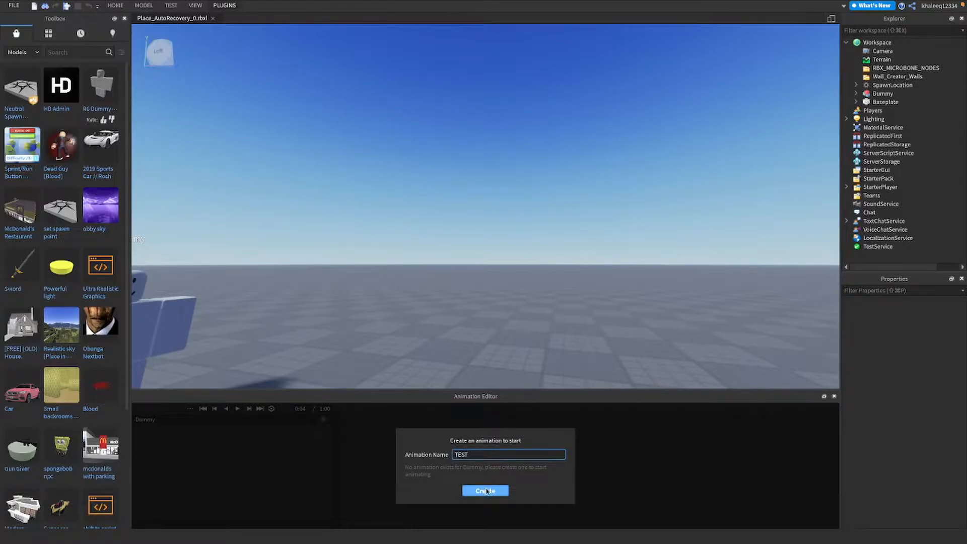
left_click(485, 490)
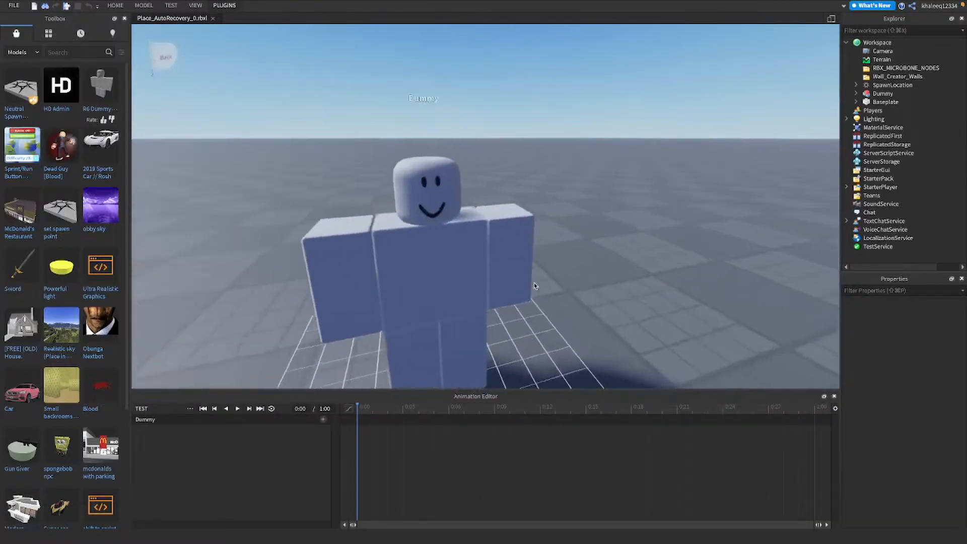
Switch to the Rotate tool with the dummy's right arm selected.
scroll(534, 285, "down", 10)
scroll(535, 285, "up", 5)
right_click_drag(535, 285, 535, 286)
scroll(537, 279, "up", 5)
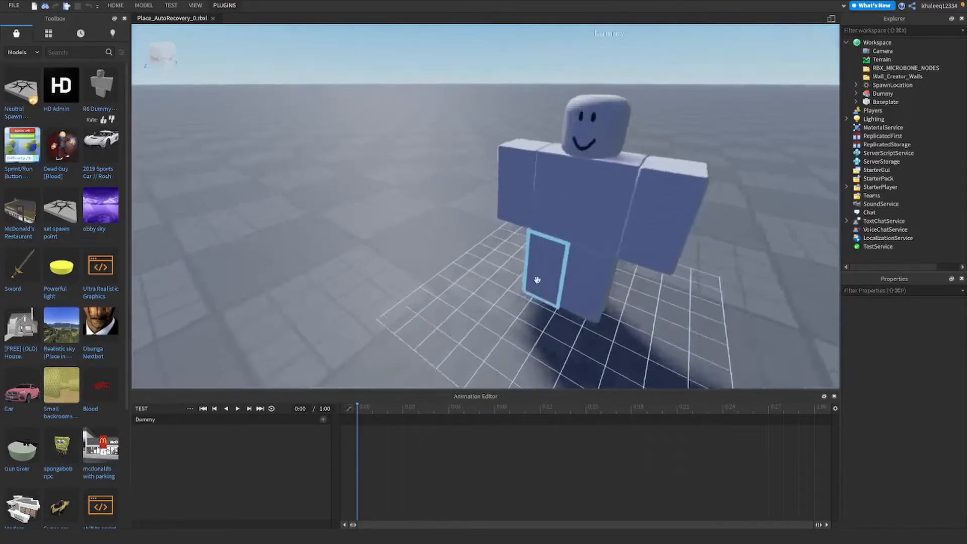
scroll(537, 279, "down", 5)
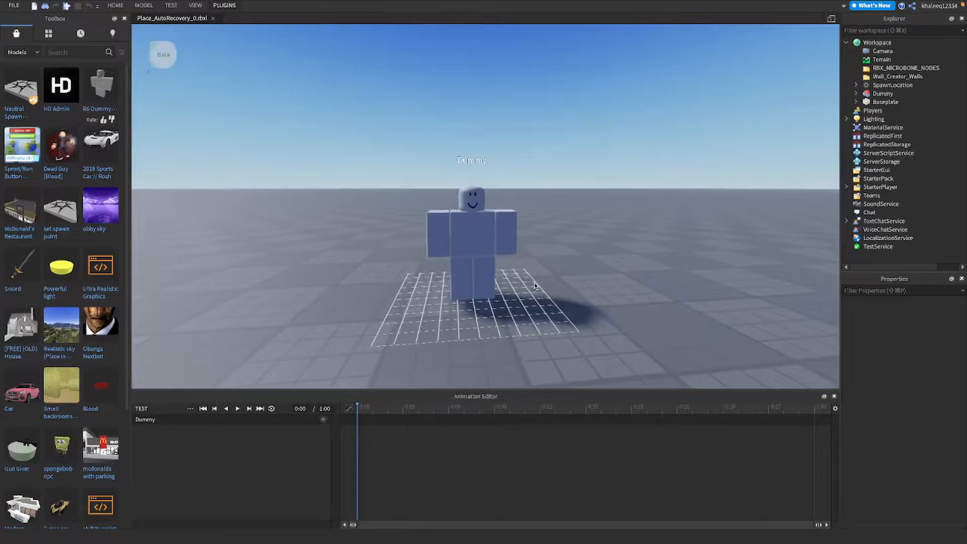
right_click_drag(534, 286, 534, 283)
scroll(535, 285, "up", 5)
scroll(536, 285, "down", 5)
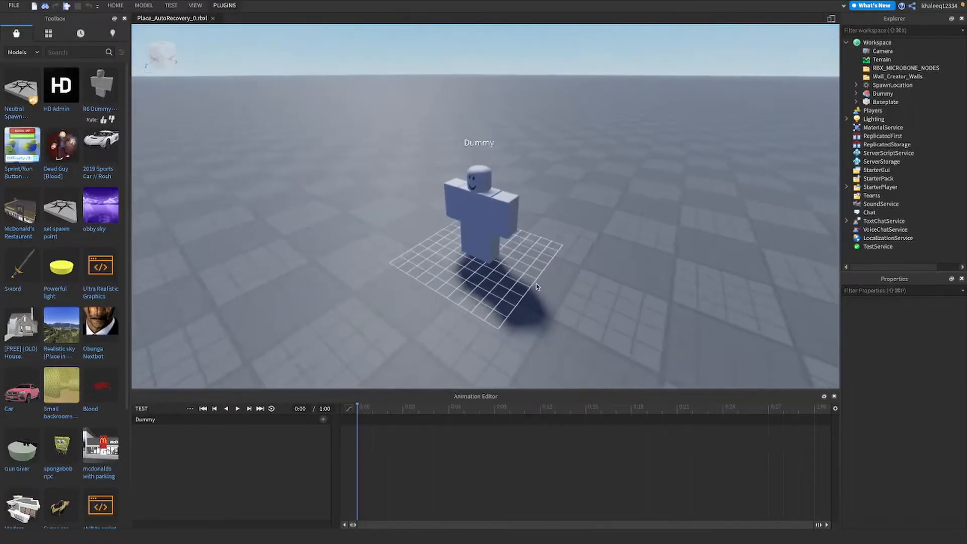
scroll(536, 286, "up", 5)
scroll(505, 282, "down", 3)
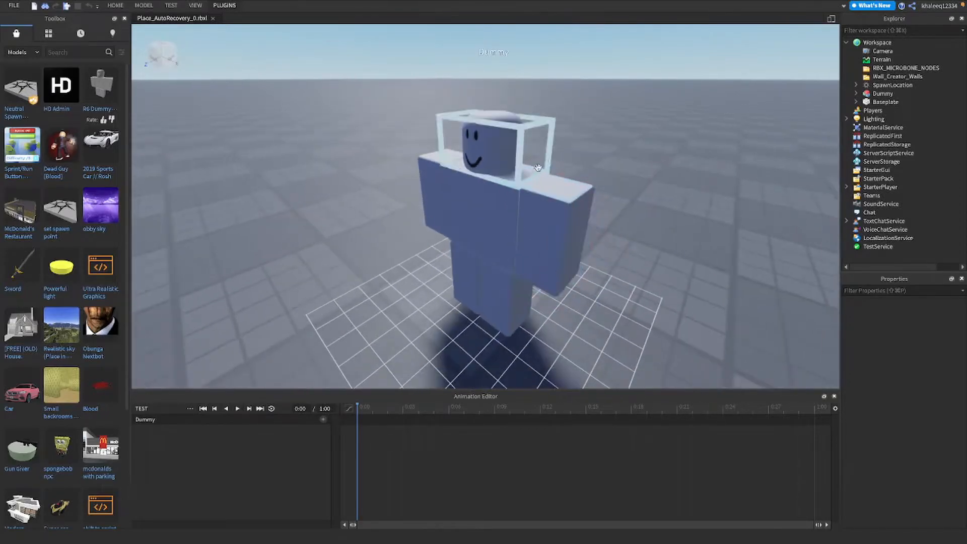
right_click_drag(598, 176, 598, 177)
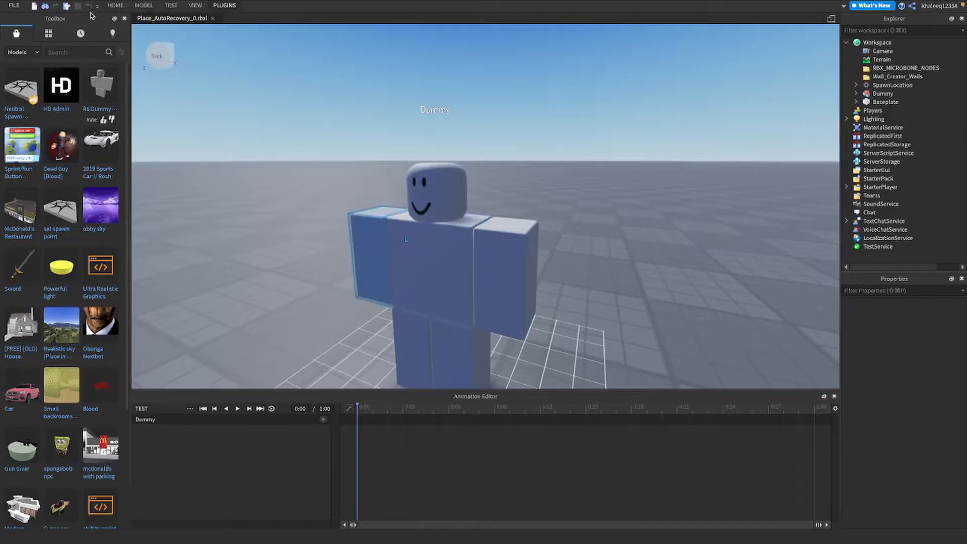
left_click(116, 5)
left_click(138, 25)
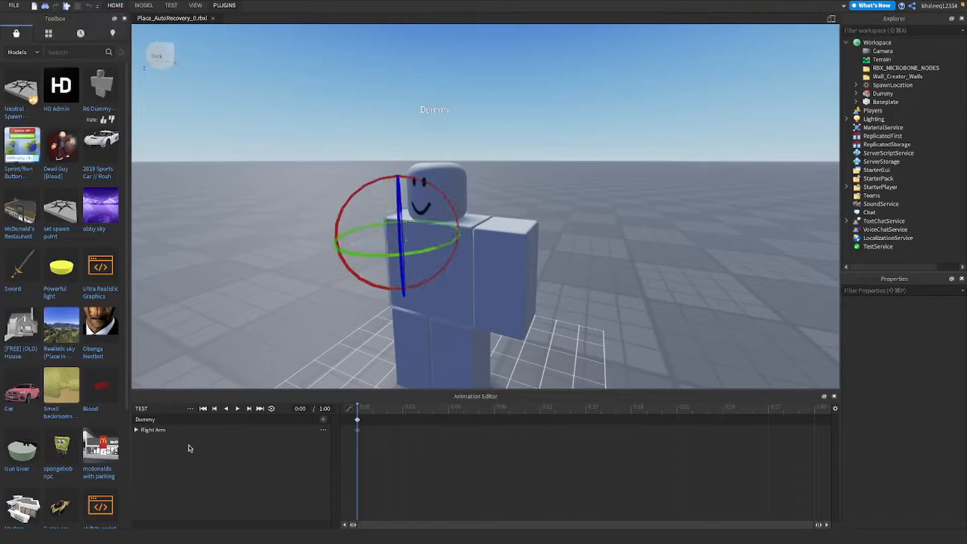
right_click_drag(623, 186, 644, 195)
key("d")
key("w")
key("a")
key("d")
key("w")
key("w")
key("s")
right_click_drag(512, 267, 559, 286)
key("a")
key("w")
key("s")
key("w")
key("s")
key("w")
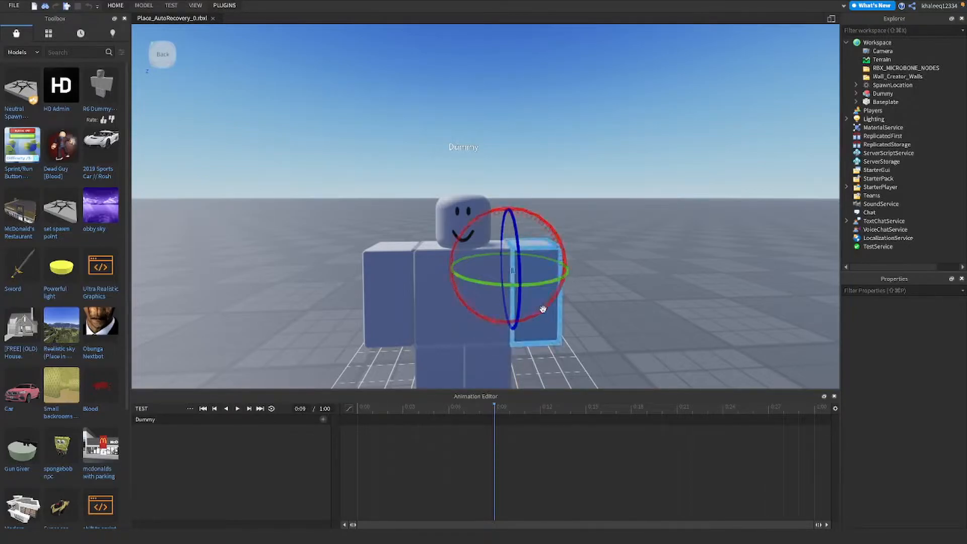
Rotate the dummy's left arm forward, upward and inward in front of its face at 0:09 on the timeline.
left_click_drag(518, 308, 499, 80)
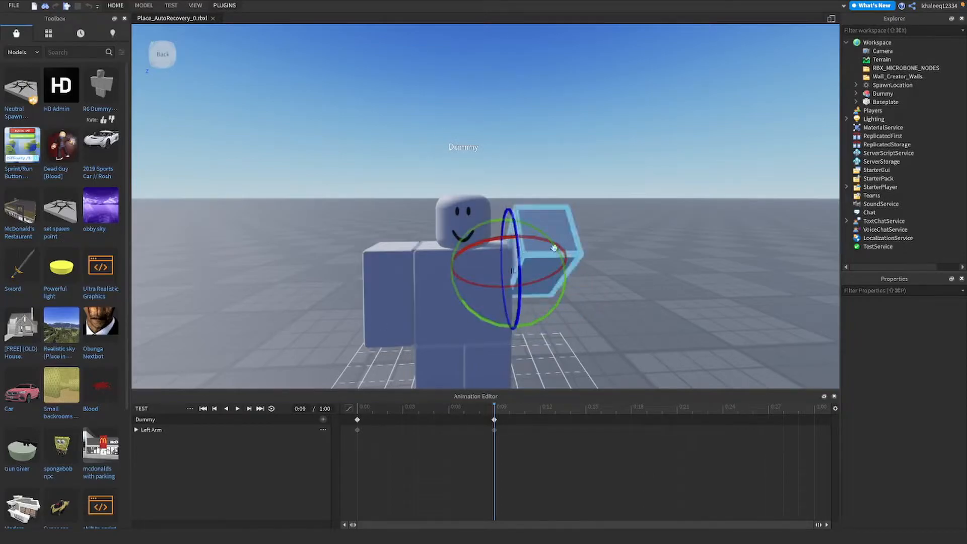
left_click_drag(548, 276, 594, 260)
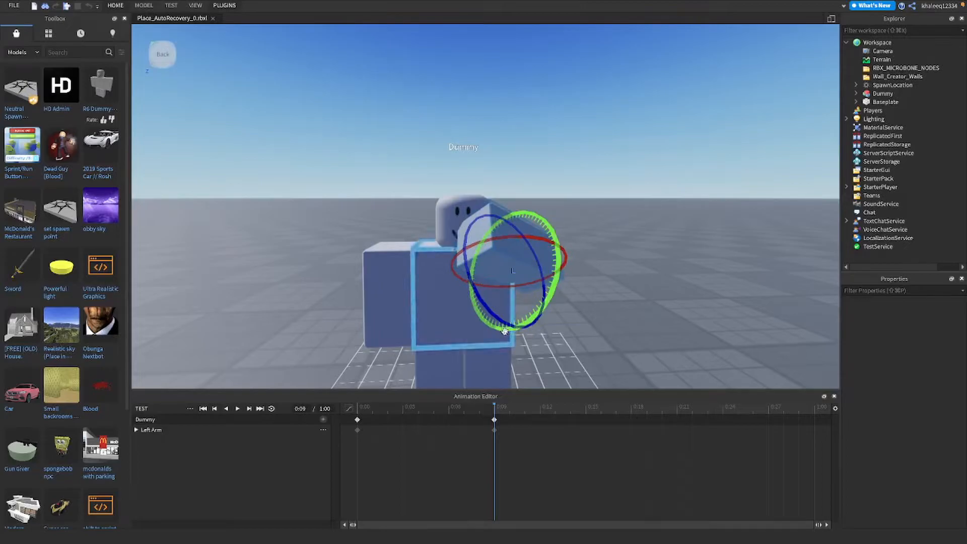
mouse_move(550, 304)
left_mouse_down()
mouse_move(549, 281)
mouse_move(549, 295)
left_mouse_up()
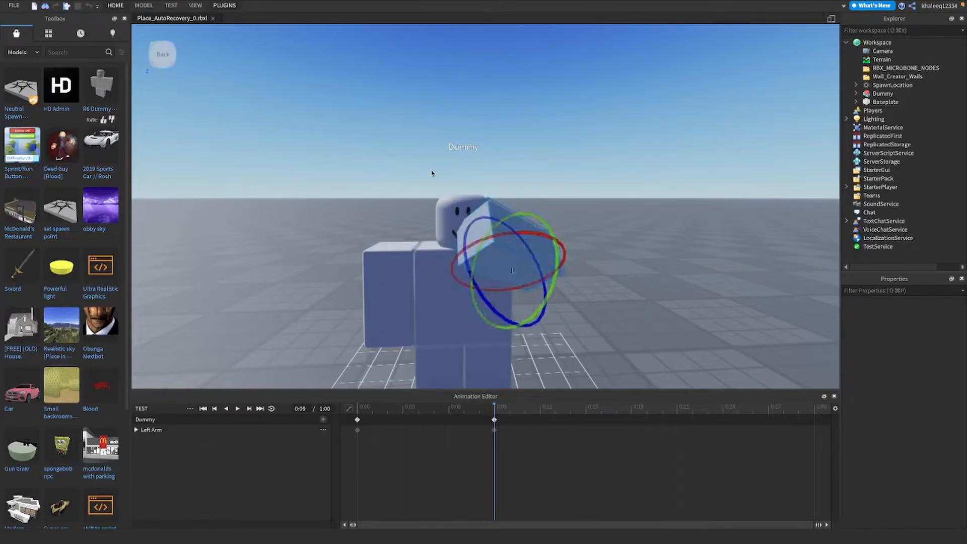
Rotate the dummy's right arm up and outward to the side at 0:09.
left_click(393, 305)
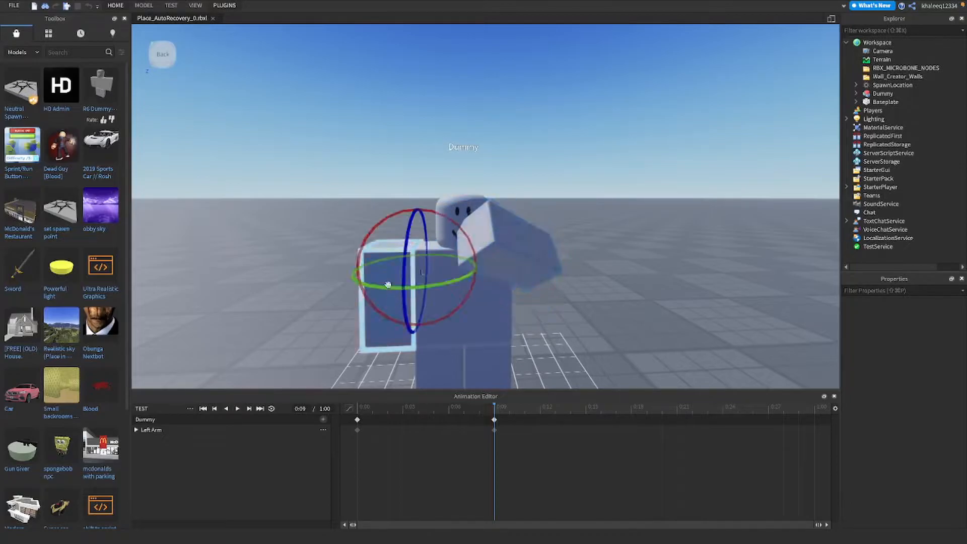
mouse_move(404, 305)
left_mouse_down()
mouse_move(412, 316)
mouse_move(407, 299)
left_mouse_up()
left_click_drag(453, 253, 406, 247)
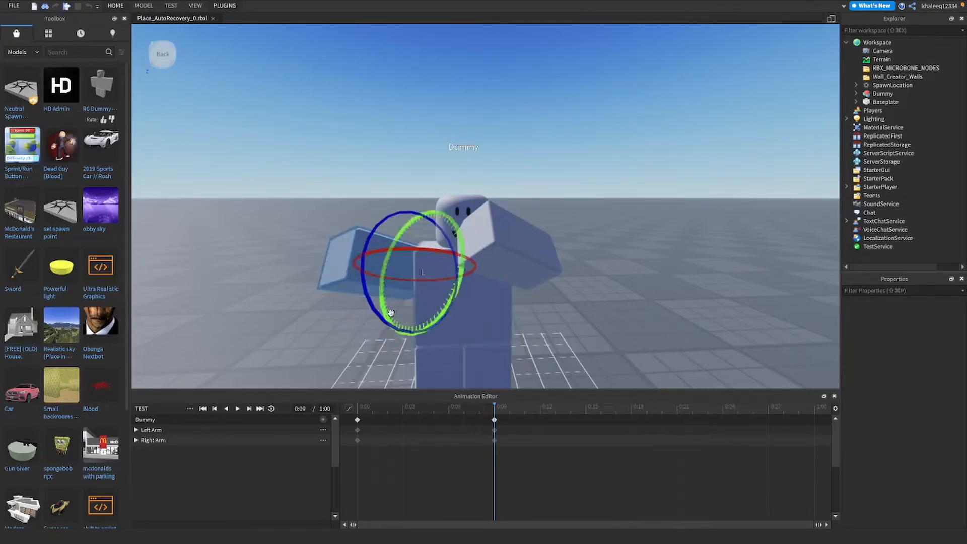
left_click_drag(374, 313, 377, 315)
Play back the arm animation and examine the movement from a raised, angled view.
right_click_drag(597, 220, 572, 178)
scroll(601, 220, "down", 5)
key("space")
key("space")
key("w")
key("s")
key("w")
key("s")
key("w")
left_click(563, 141)
right_click_drag(563, 141, 562, 142)
key("s")
key("w")
key("space")
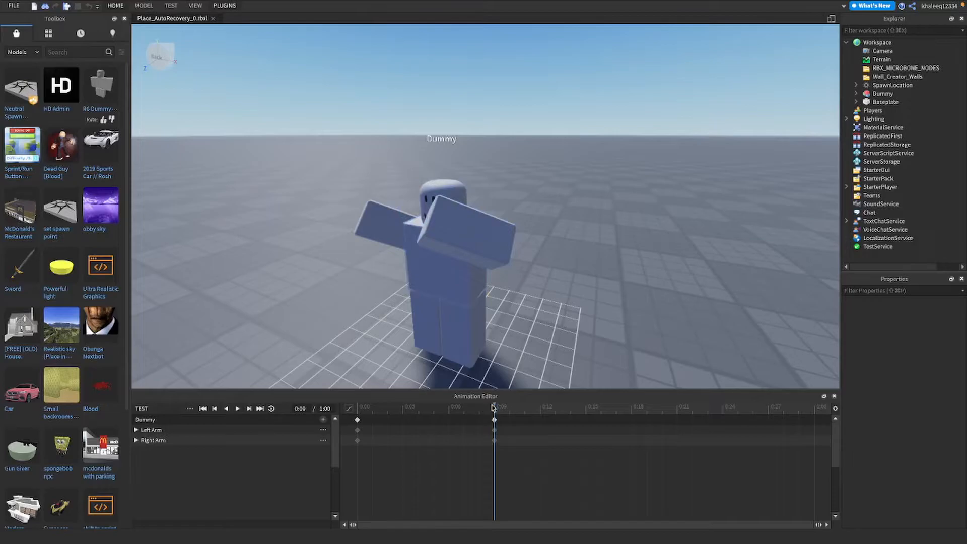
Rotate the dummy's head at 0:04 on the timeline and play back the animation.
left_click(413, 411)
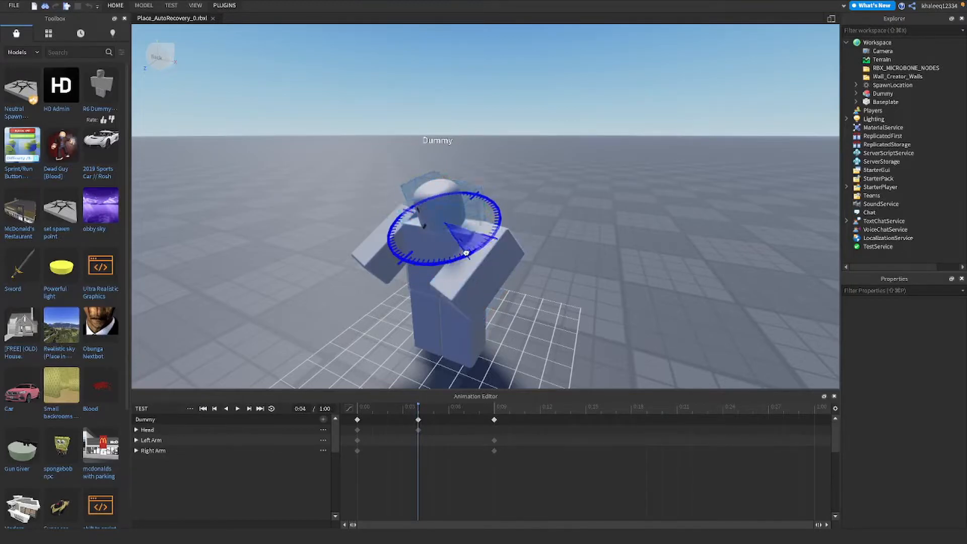
key("space")
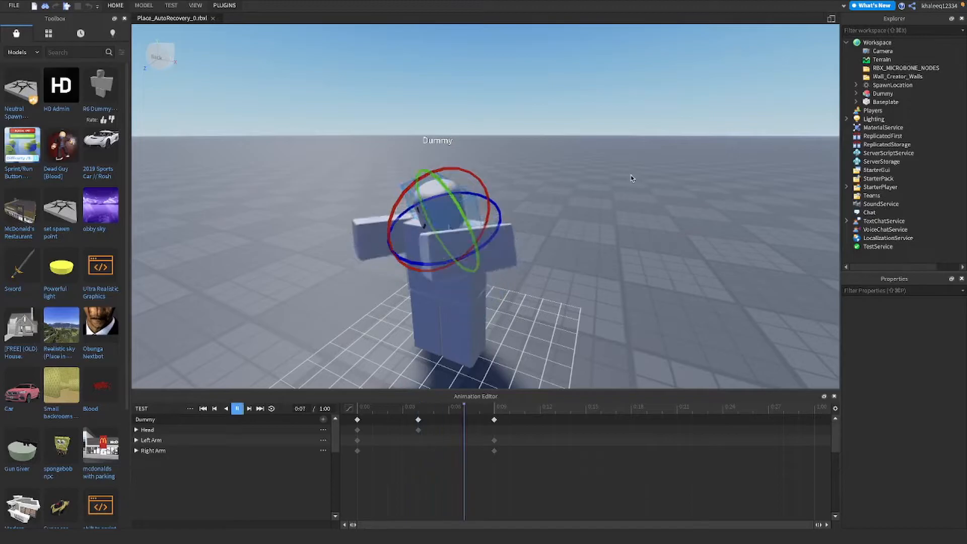
key("space")
right_click_drag(630, 174, 633, 180)
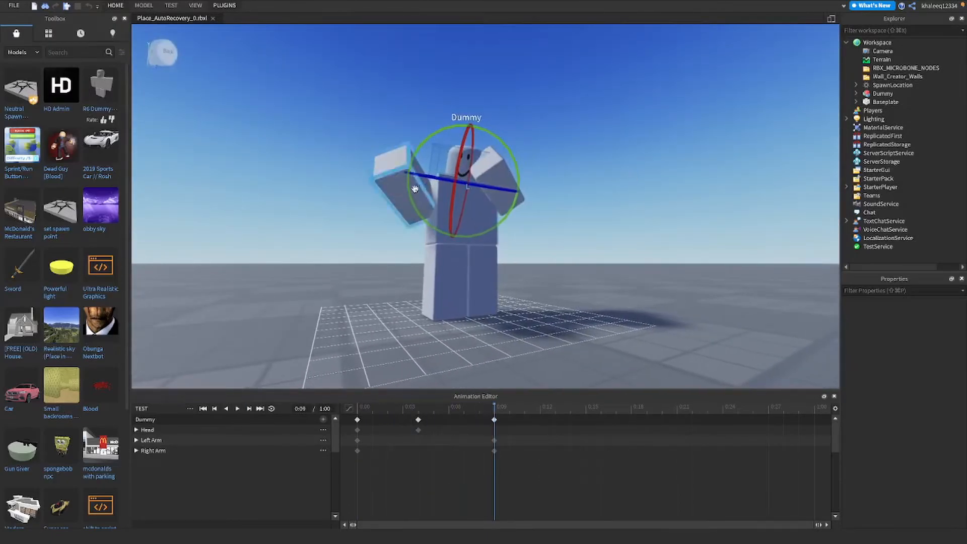
Switch to the Move tool with the dummy's right arm selected and preview the animation.
left_click(112, 7)
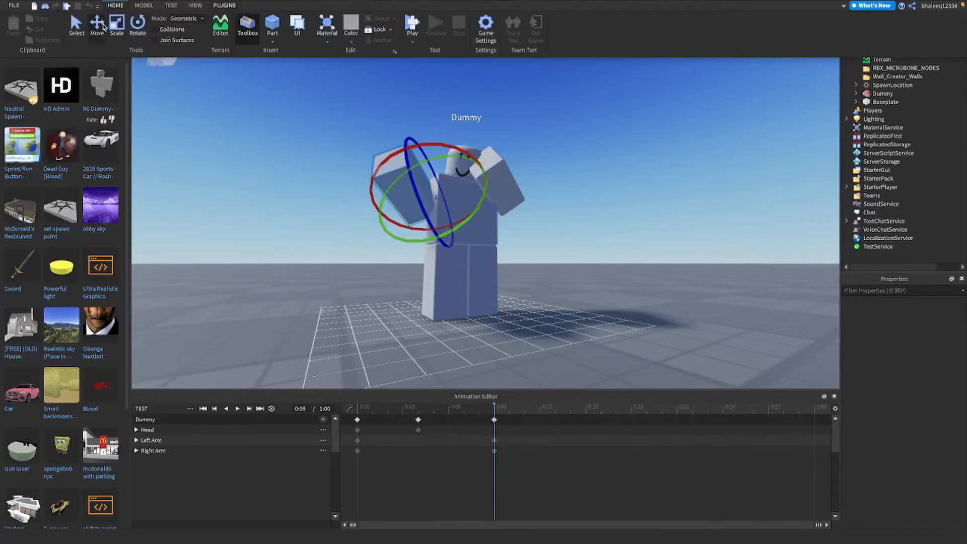
left_click(352, 198)
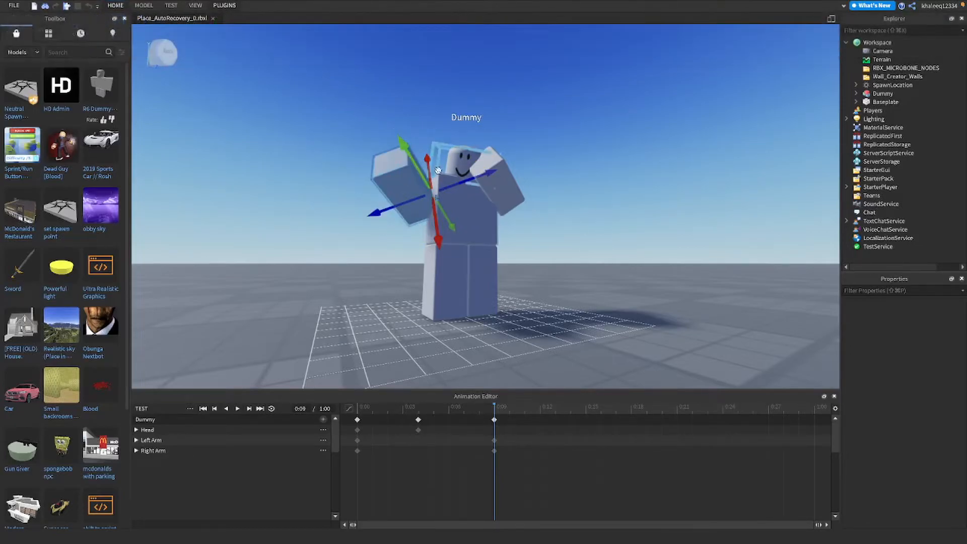
key("space")
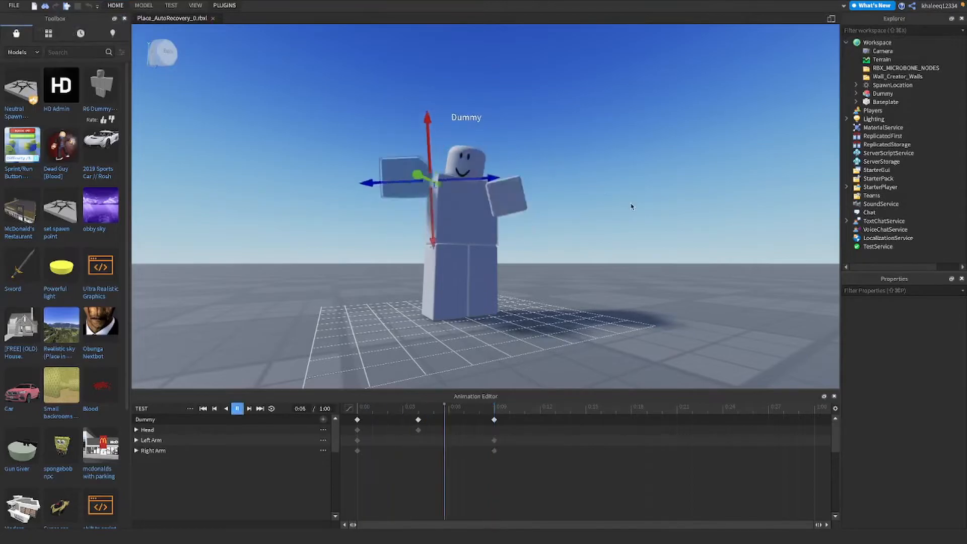
key("space")
key("space")
Examine the animated poses from above and from the front, ending with the dummy's head selected.
right_click_drag(681, 212, 674, 212)
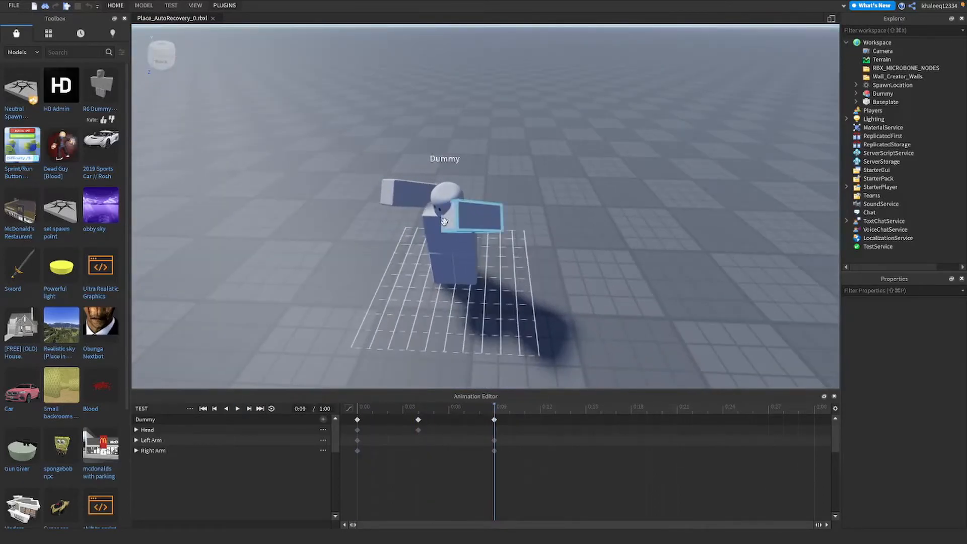
key("space")
right_click_drag(571, 249, 568, 247)
right_click_drag(568, 248, 563, 244)
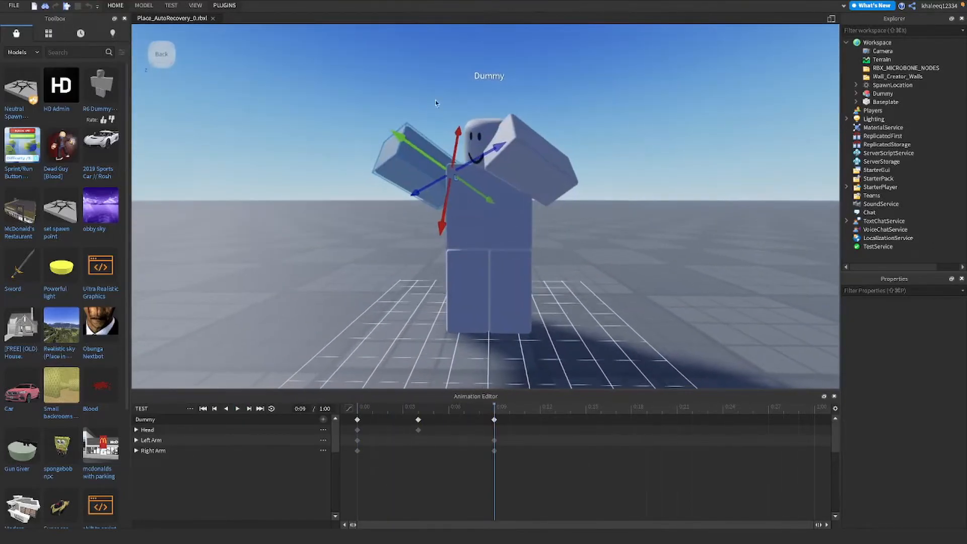
left_click(475, 133)
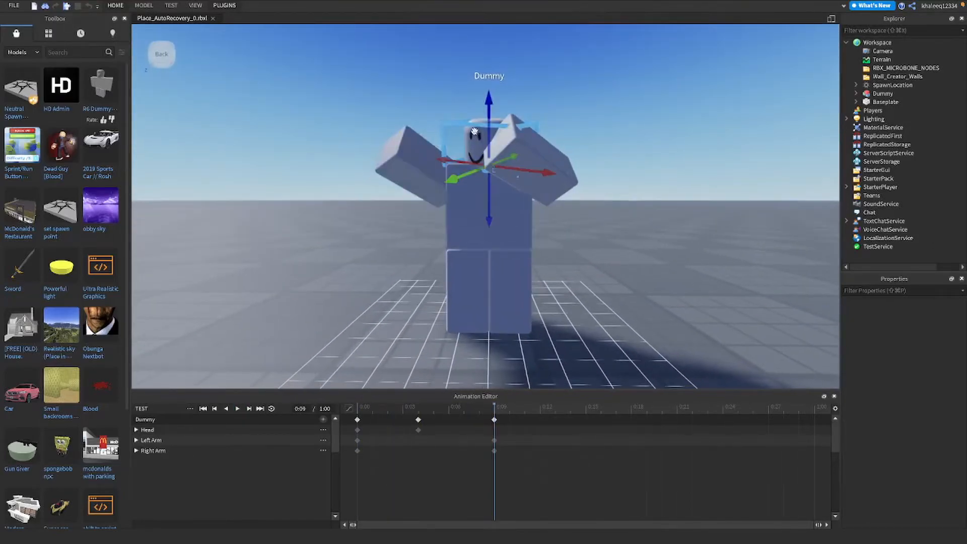
Rotate the dummy's head down and to the side at 0:09 on the timeline with the Rotate tool.
left_click(224, 5)
left_click(113, 6)
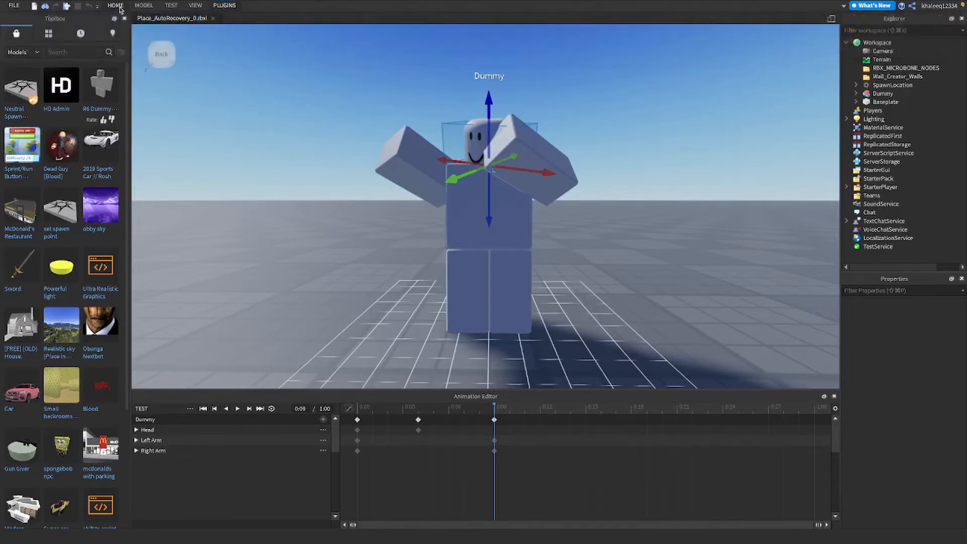
left_click(136, 28)
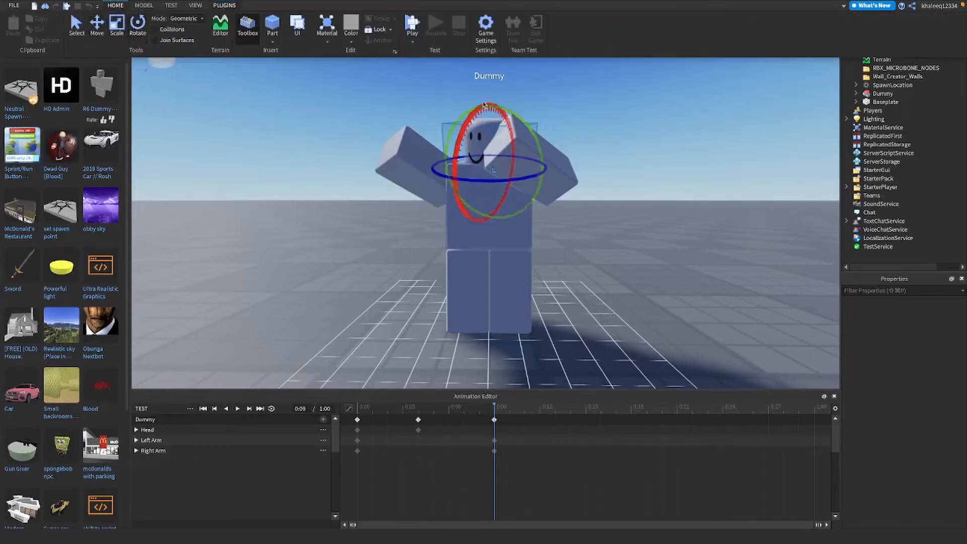
left_click_drag(468, 130, 461, 166)
left_click_drag(523, 194, 499, 200)
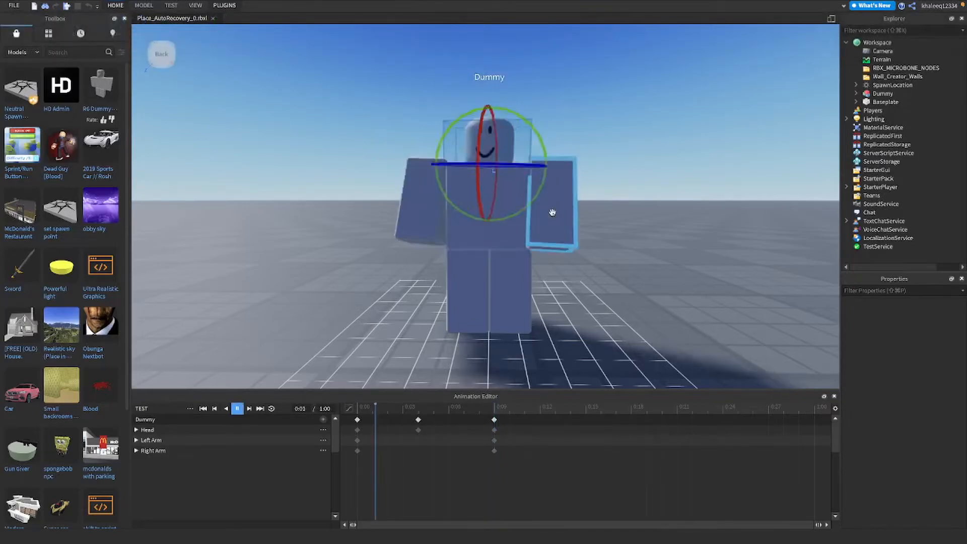
Play back the animation to check how the head moves together with the arms.
key("space")
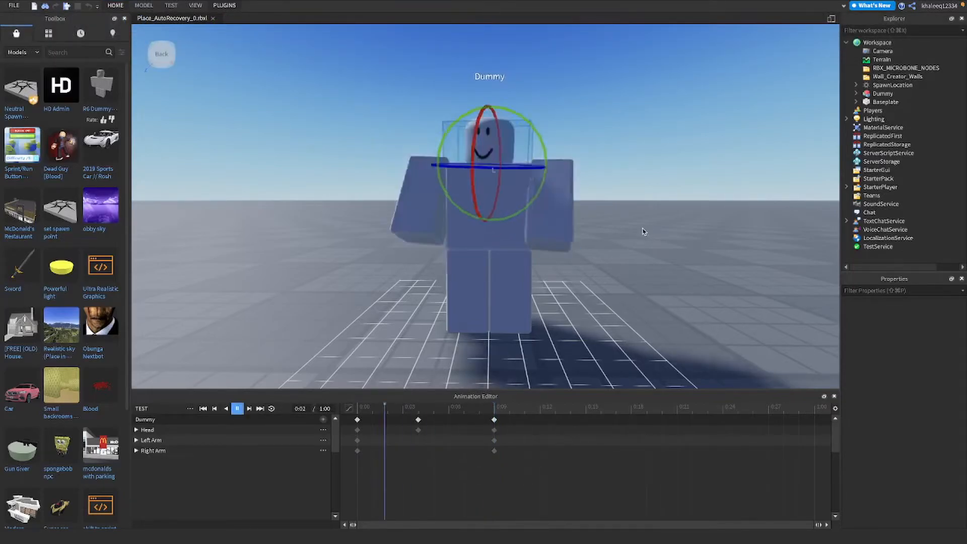
key("space")
key("space")
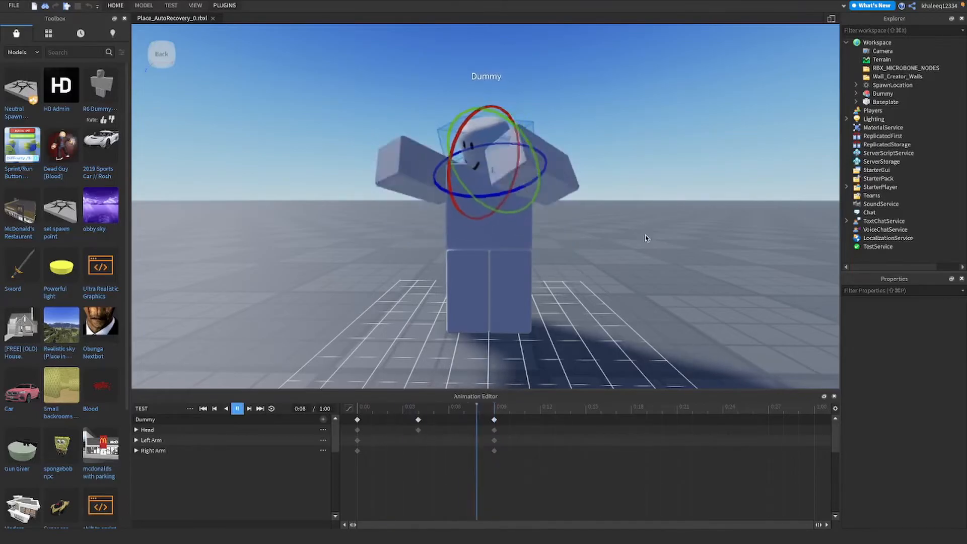
right_click_drag(642, 203, 642, 203)
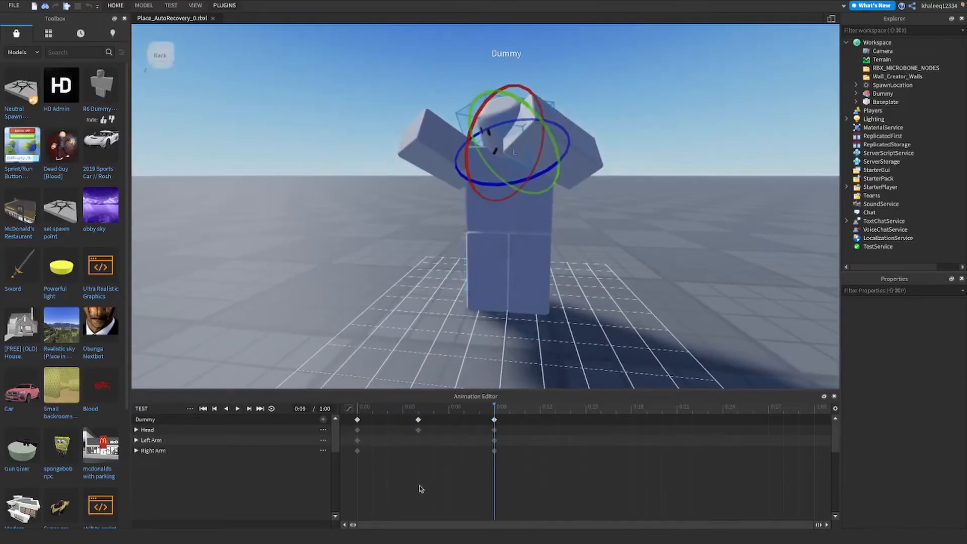
Rotate both of the dummy's legs outward at 0:09 on the timeline.
left_click(481, 201)
left_click_drag(482, 174, 495, 205)
left_click(527, 292)
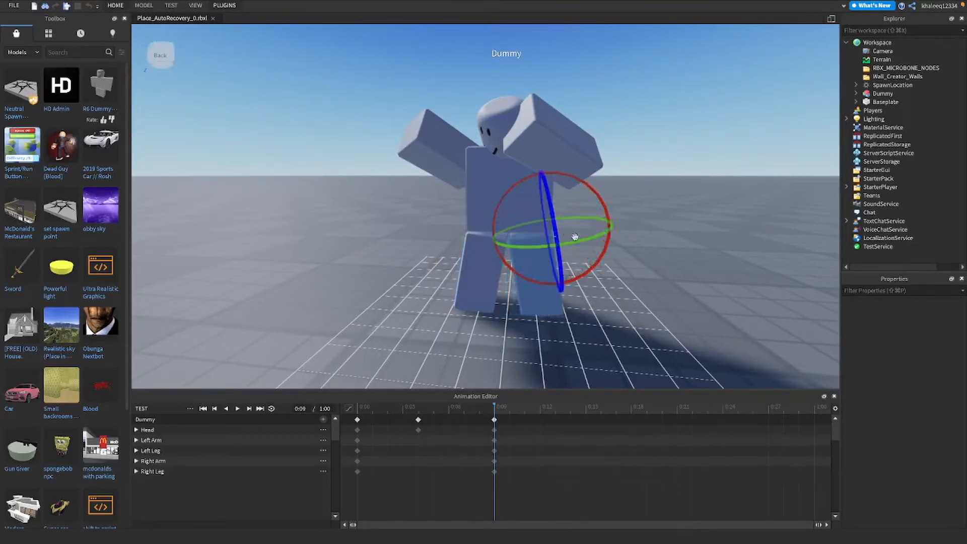
left_click_drag(558, 245, 563, 264)
Play back the animation with the new leg poses from a wider view.
key("space")
right_click_drag(649, 248, 649, 250)
key("space")
scroll(649, 251, "down", 2)
key("w")
key("s")
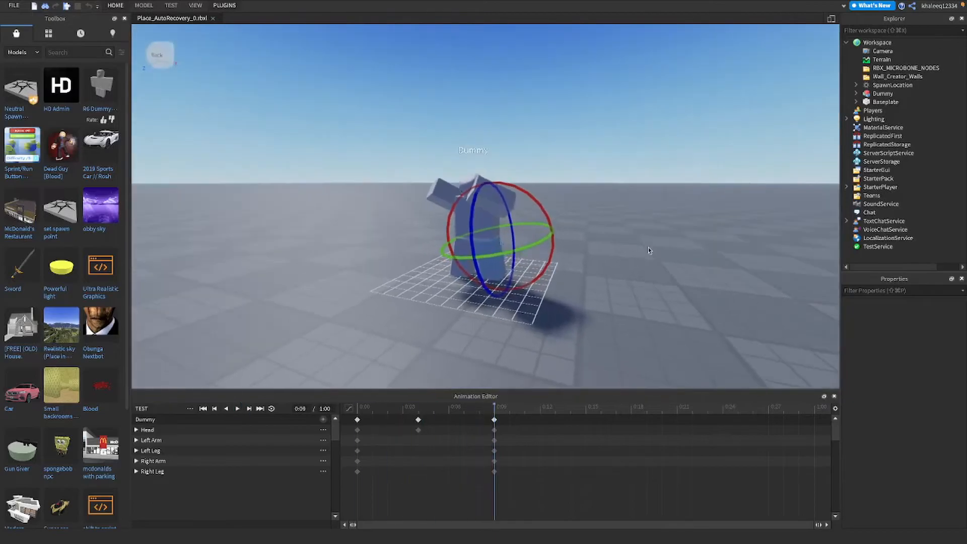
key("space")
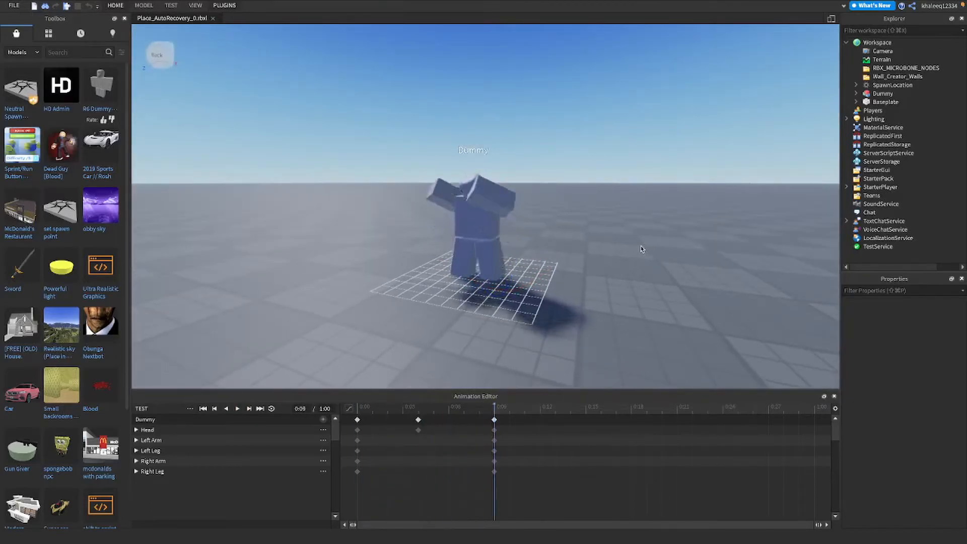
Replay the animation several times from a higher, more distant view facing the dummy.
key("s")
key("a")
right_click_drag(521, 313, 523, 310)
key("s")
key("a")
key("w")
key("space")
key("space")
key("space")
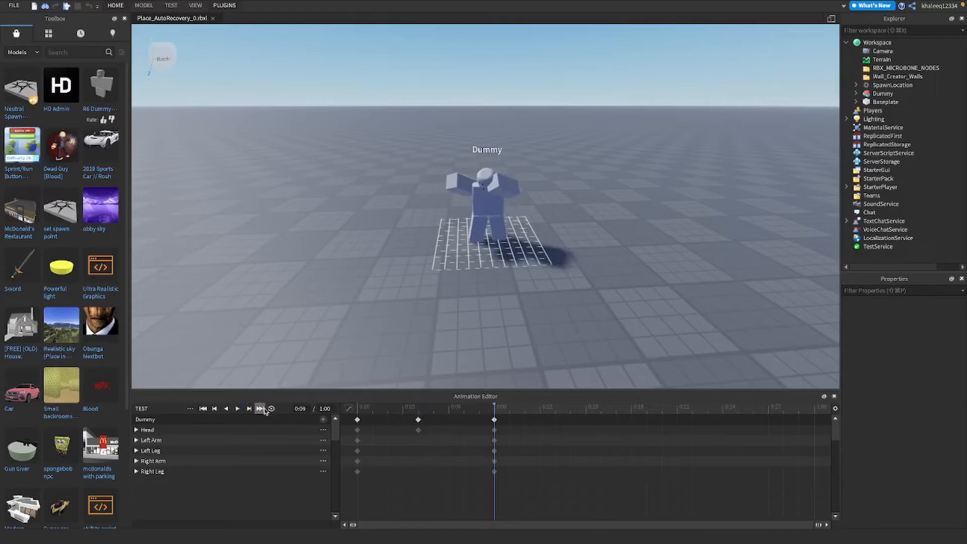
Preview the animation with looping enabled, and turn looping off again.
left_click(271, 408)
key("space")
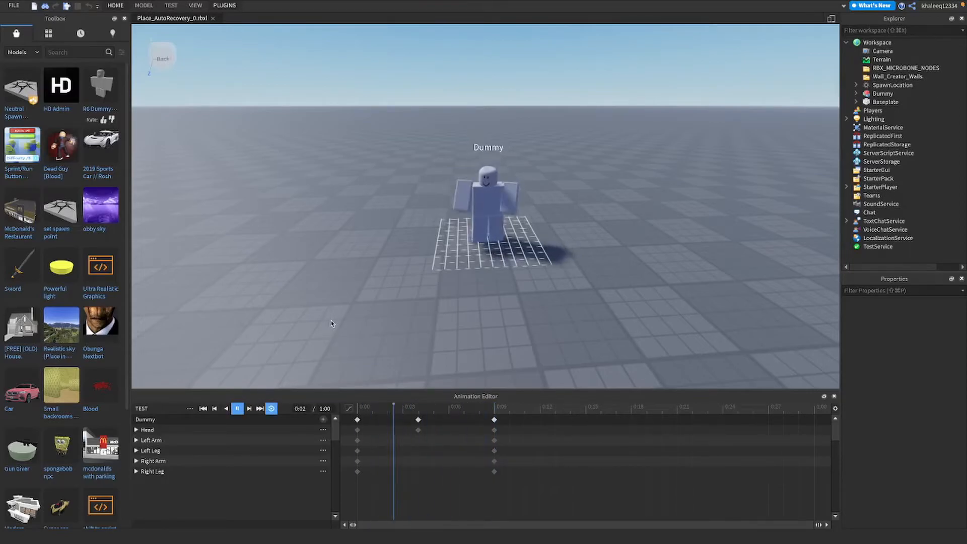
left_click(271, 408)
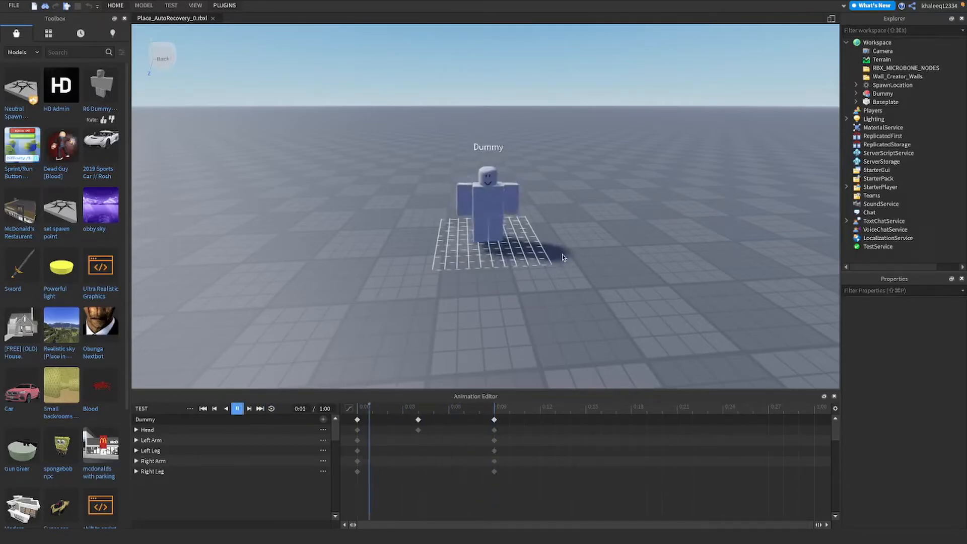
Replay the animation without looping and examine the final pose up close.
key("space")
key("space")
key("space")
key("space")
right_click_drag(554, 252, 574, 252)
scroll(560, 251, "up", 5)
scroll(560, 251, "down", 2)
scroll(562, 253, "down", 2)
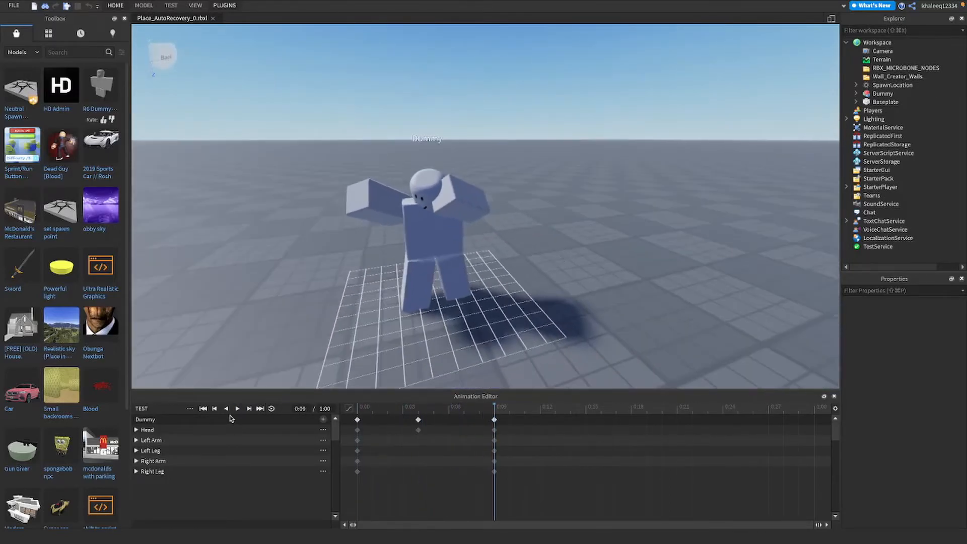
Publish the animation to Roblox with the title TEST DEAB, an empty description and Me as creator.
left_click(190, 410)
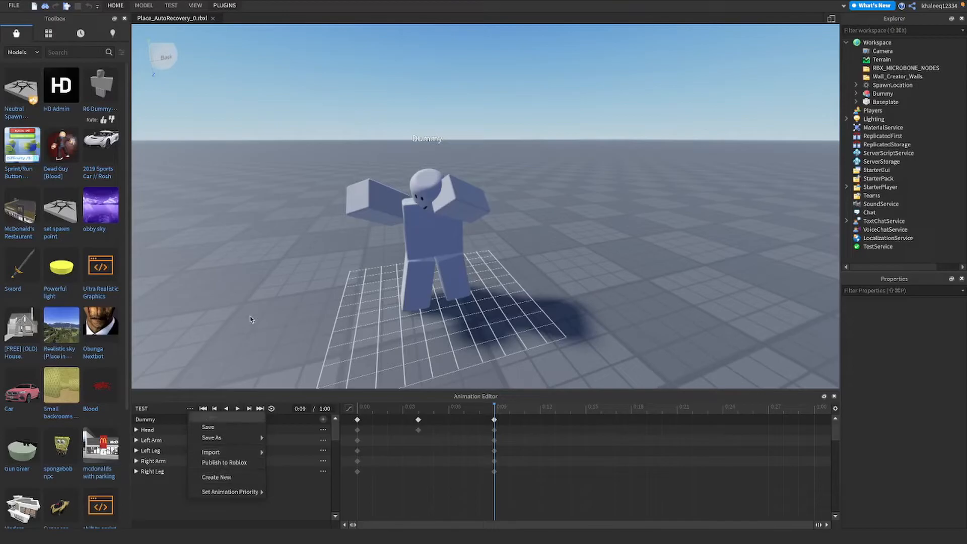
left_click(224, 462)
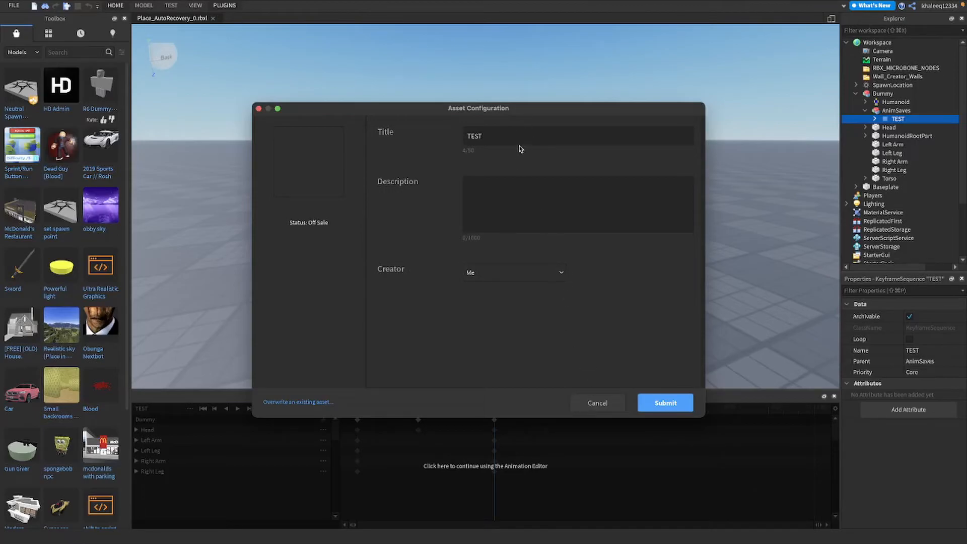
left_click_drag(509, 136, 455, 149)
left_click(496, 140)
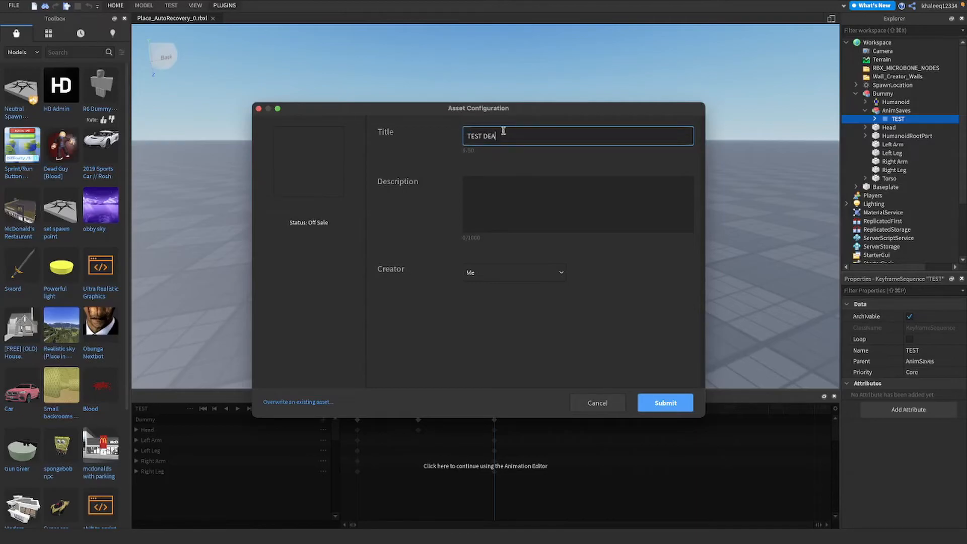
left_click(490, 208)
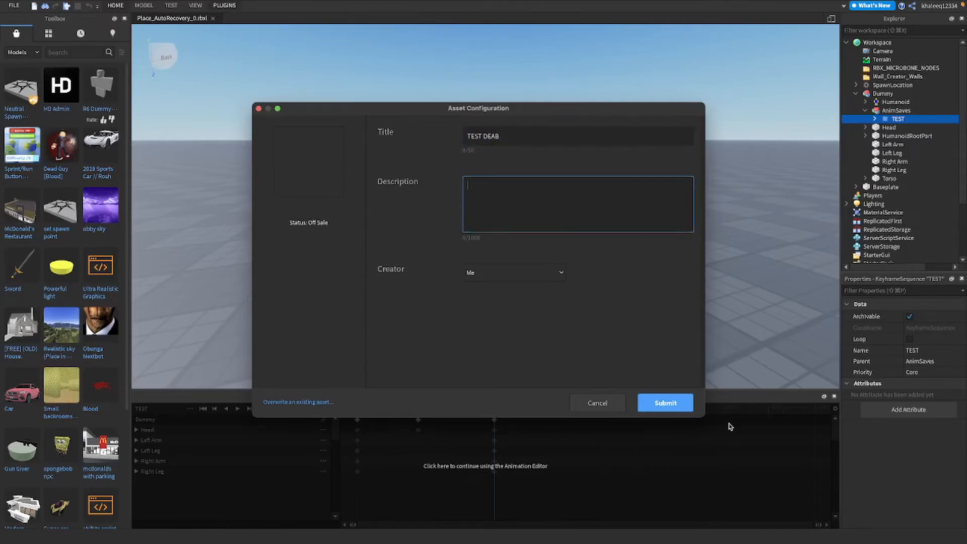
left_click(506, 135)
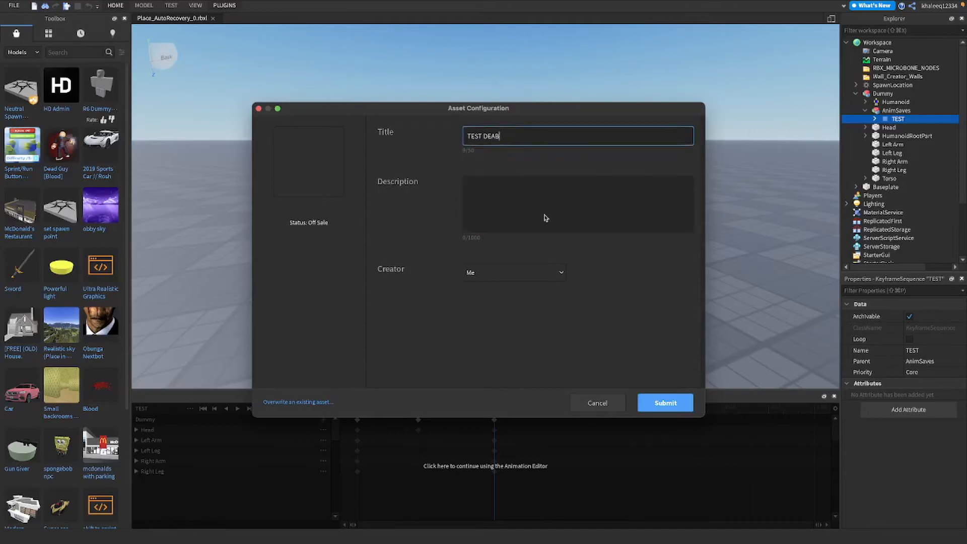
left_click(656, 398)
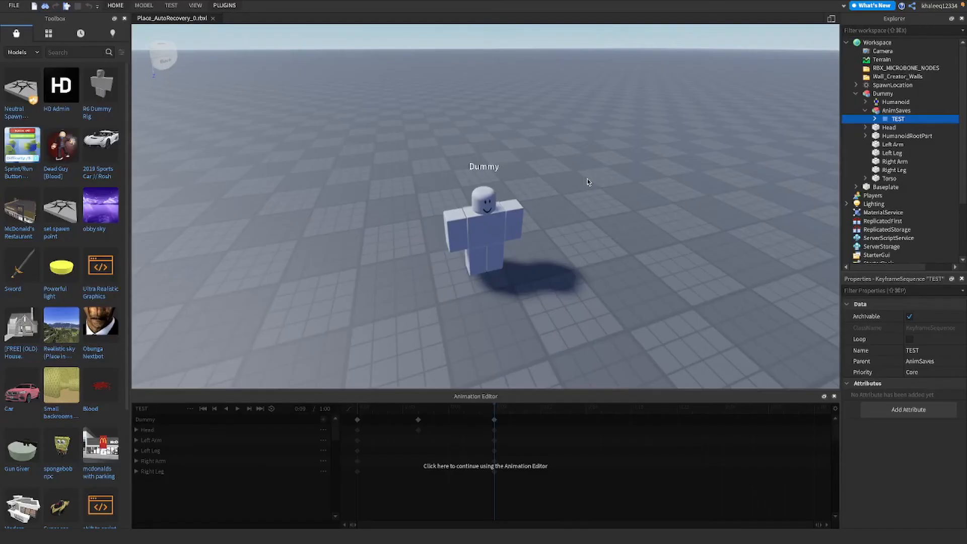
View the dummy from different angles and resume editing its TEST animation in the Animation Editor.
right_click_drag(561, 181, 561, 184)
scroll(561, 180, "up", 5)
scroll(561, 181, "down", 5)
left_click(527, 220)
right_click_drag(679, 180, 680, 180)
left_click(386, 510)
right_click_drag(661, 222, 661, 222)
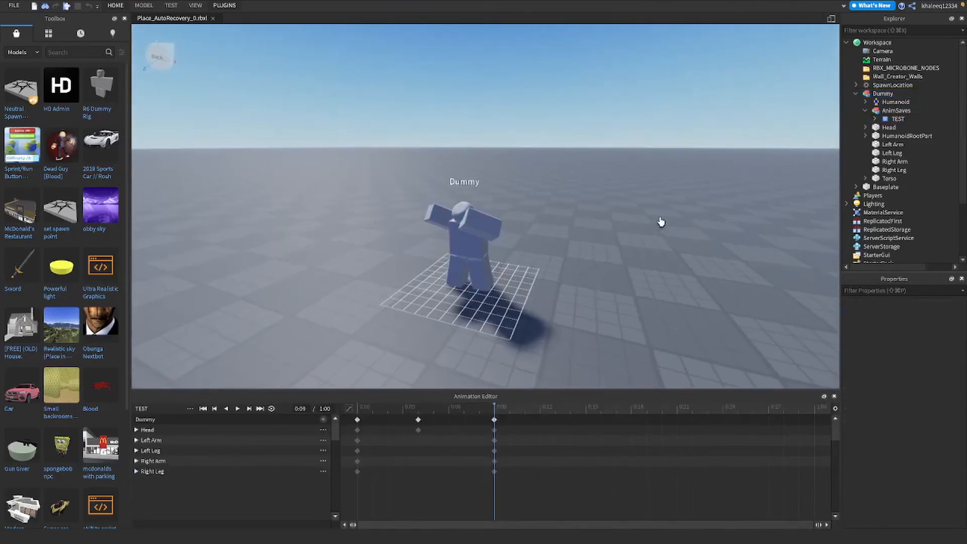